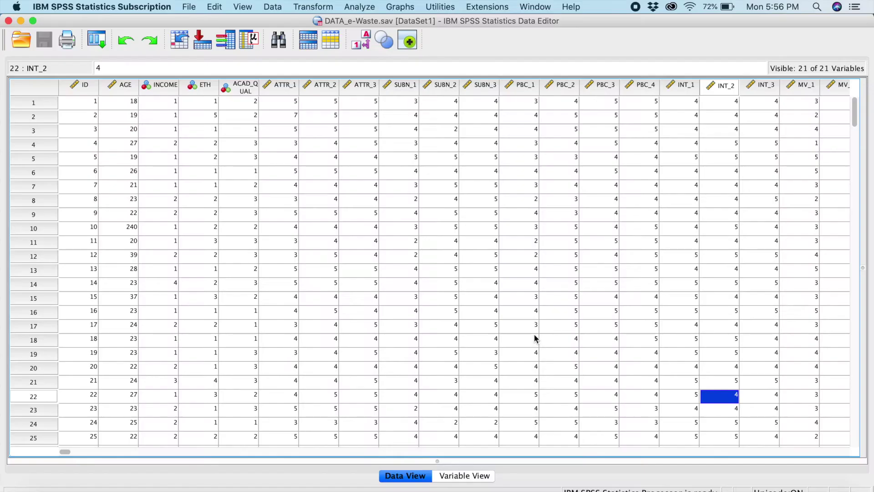
In Descriptives, move Age through the last variable into Variable(s), leaving out SURVEY ID.
{"action": "left_click", "coordinate": [359, 7]}
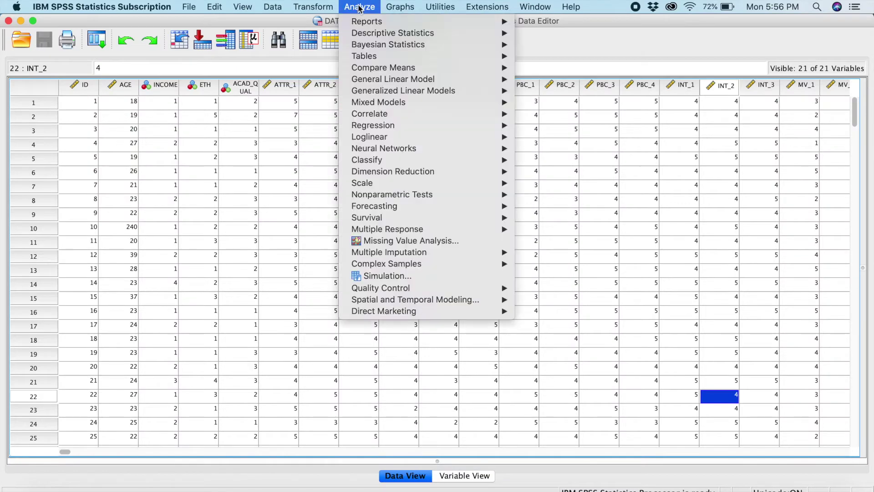
{"action": "mouse_move", "coordinate": [440, 36]}
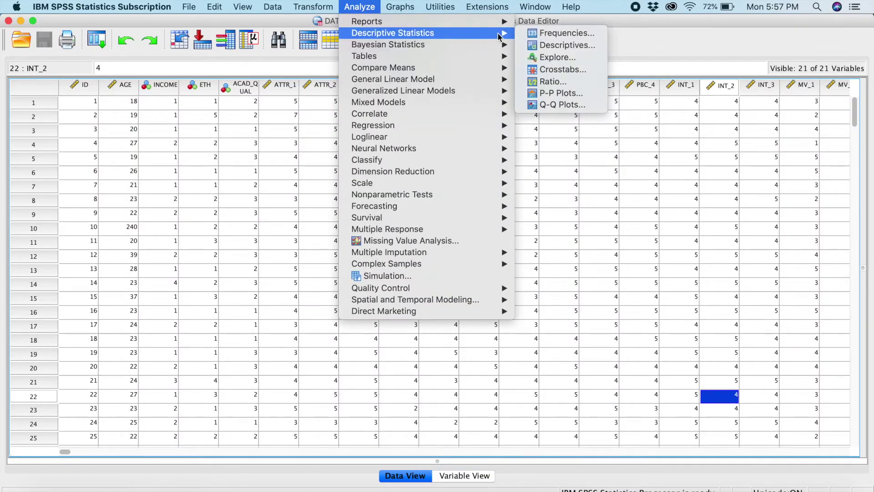
{"action": "left_click", "coordinate": [544, 48]}
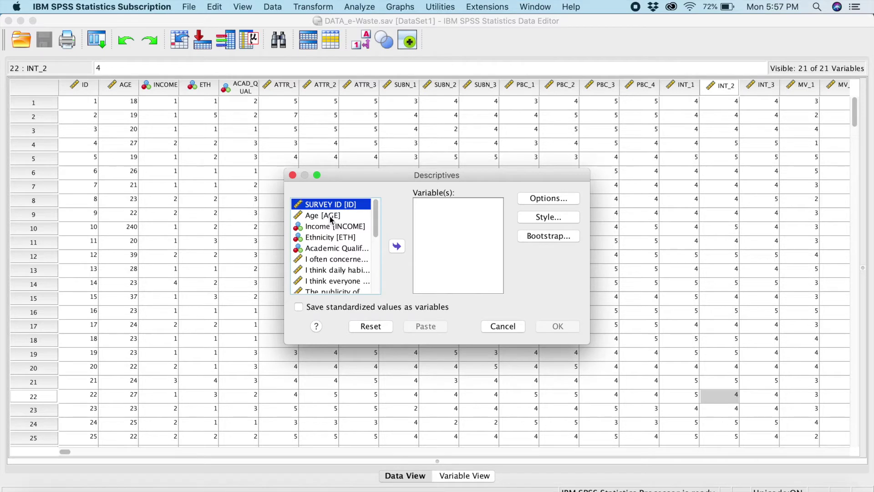
{"action": "left_click", "coordinate": [303, 218]}
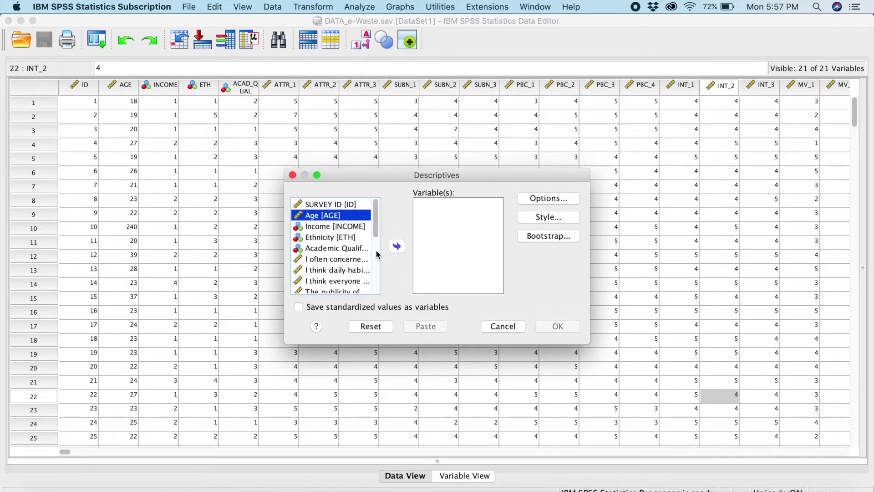
{"action": "scroll", "coordinate": [377, 254], "scroll_direction": "down", "scroll_amount": 5}
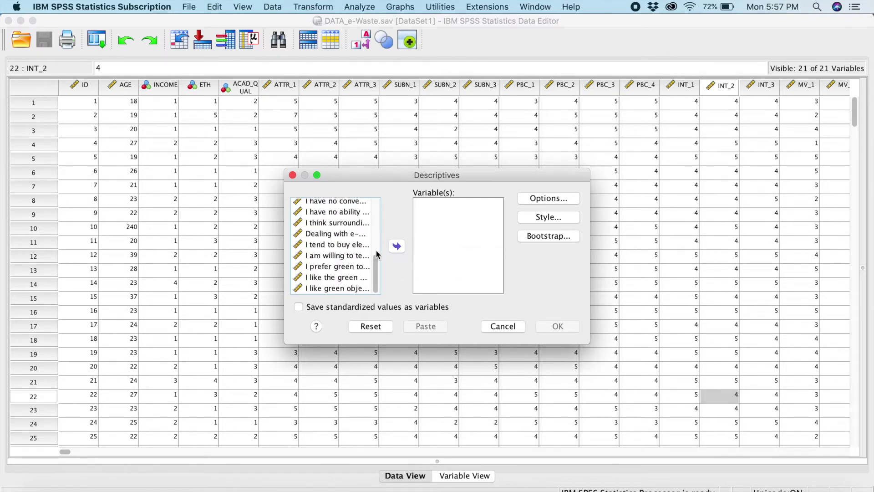
{"action": "left_click", "coordinate": [321, 288], "text": "shift"}
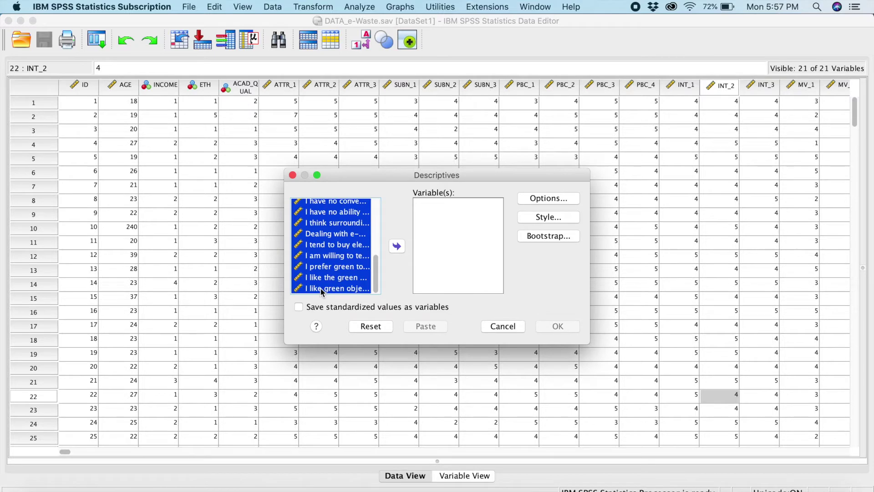
{"action": "left_click", "coordinate": [398, 248]}
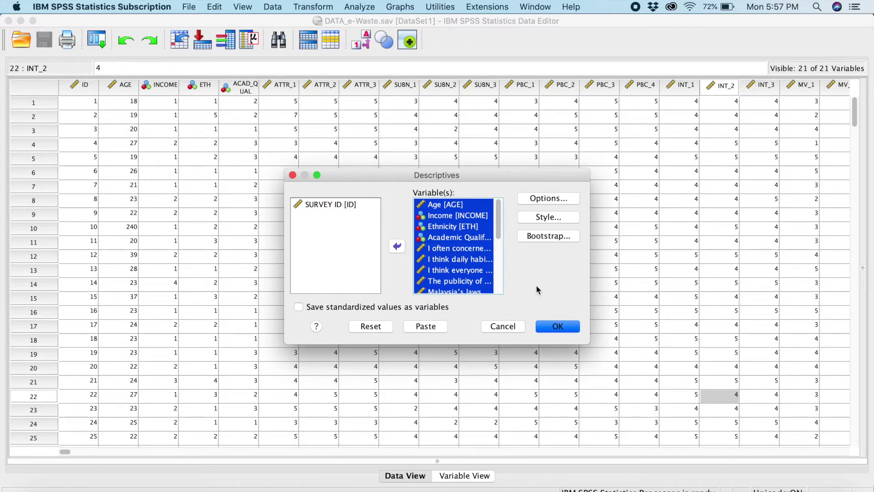
Run Descriptives and review the 255-case table: Age maximum 240 and the concern item maximum 7.
{"action": "left_click", "coordinate": [555, 328]}
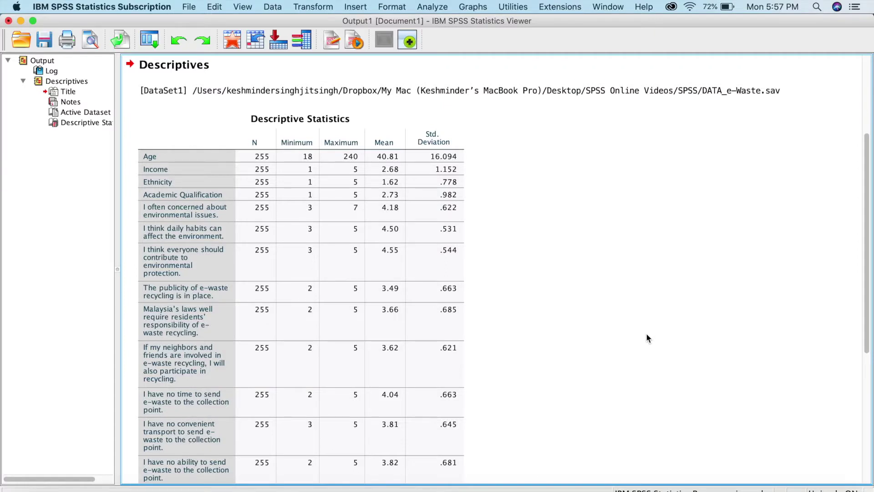
{"action": "left_click", "coordinate": [366, 302]}
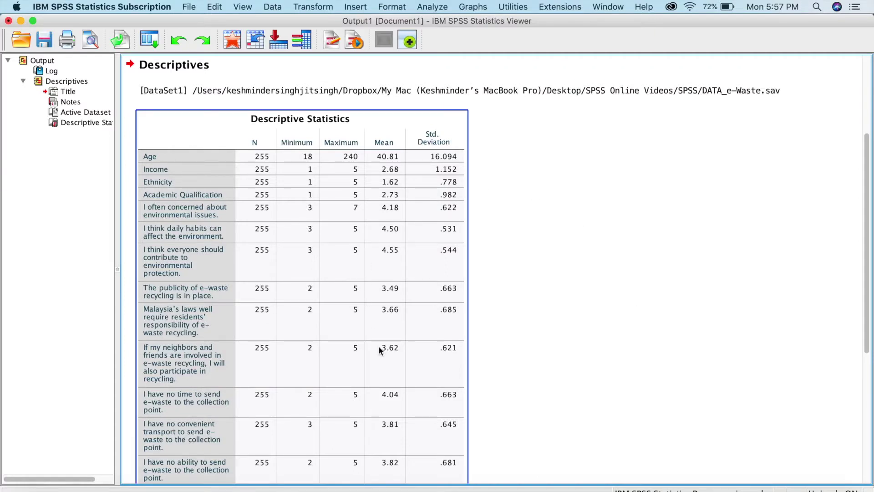
{"action": "scroll", "coordinate": [380, 350], "scroll_direction": "down", "scroll_amount": 2}
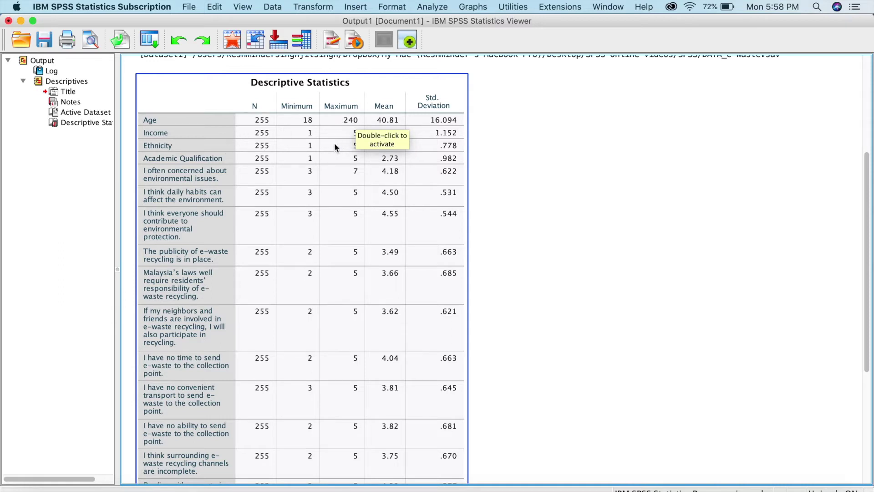
{"action": "left_click", "coordinate": [552, 157]}
{"action": "left_click", "coordinate": [362, 154]}
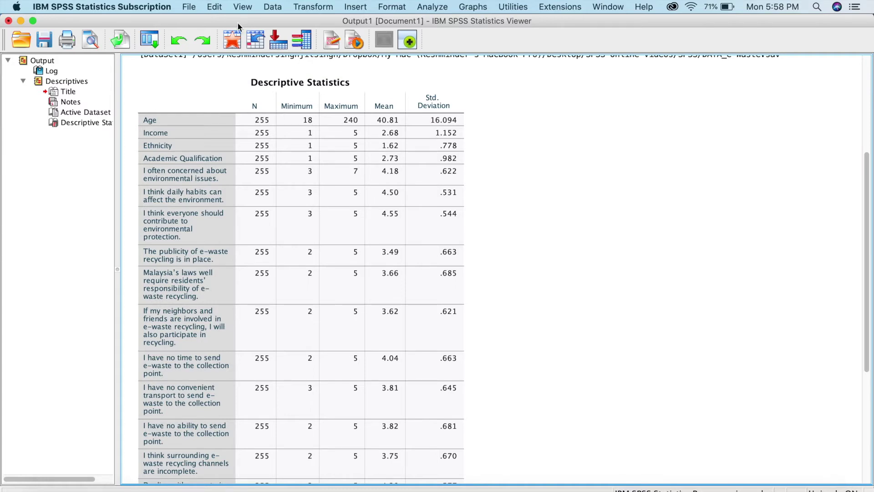
Run Case Summaries on Age, Ethnicity and the environmental-concern item, with the 100-case limit unchecked.
{"action": "left_click", "coordinate": [231, 40]}
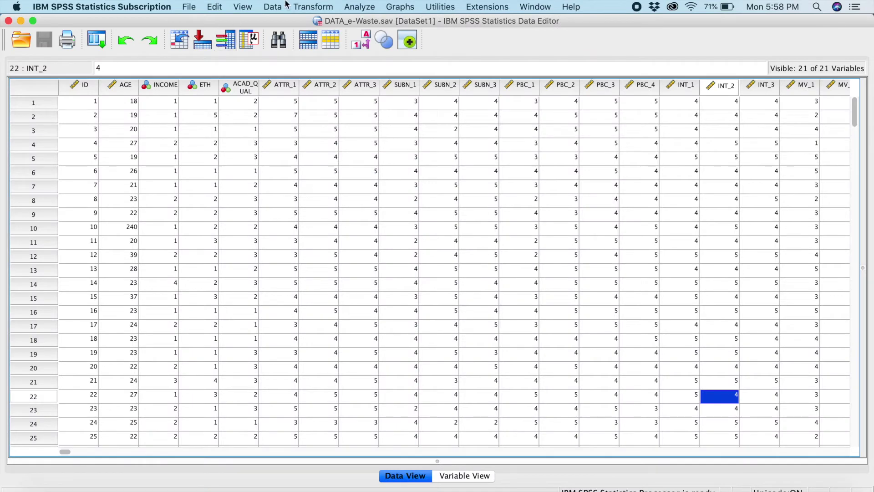
{"action": "left_click", "coordinate": [370, 7]}
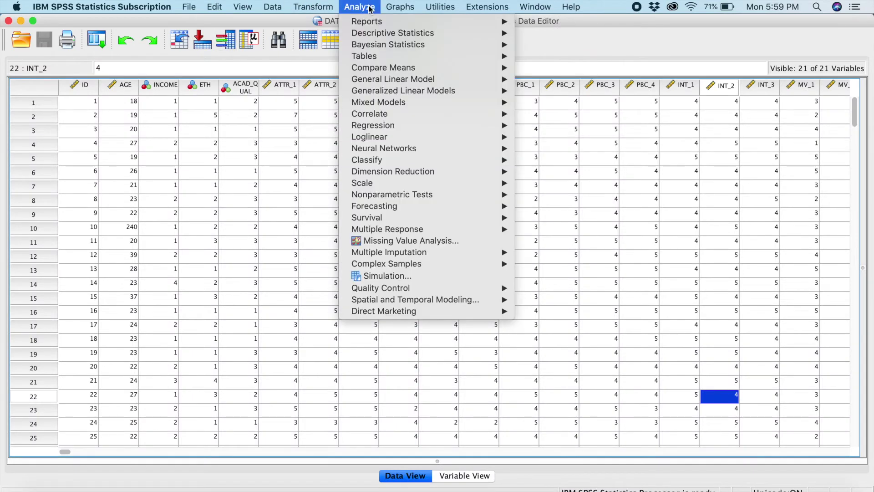
{"action": "mouse_move", "coordinate": [372, 23]}
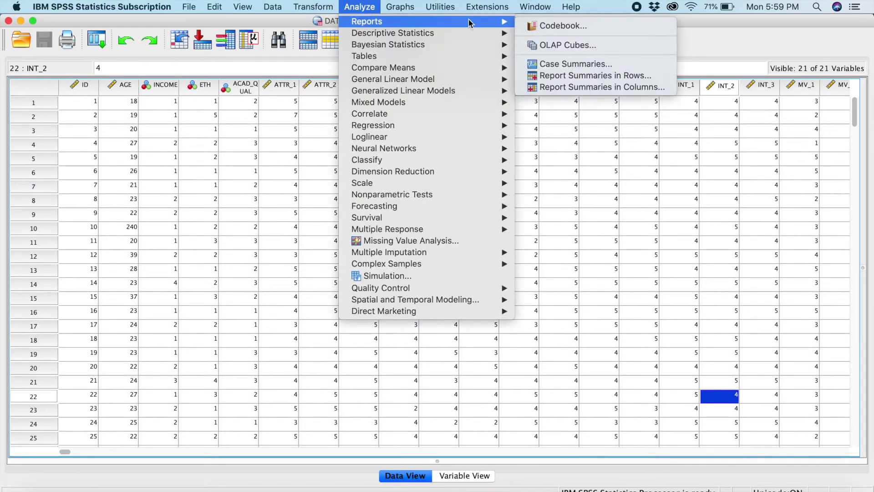
{"action": "left_click", "coordinate": [541, 66]}
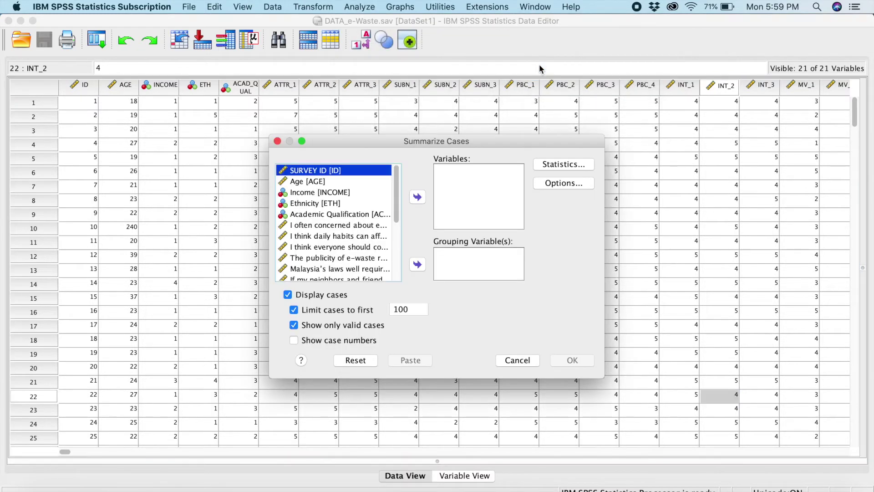
{"action": "left_click", "coordinate": [315, 182]}
{"action": "left_click", "coordinate": [418, 199]}
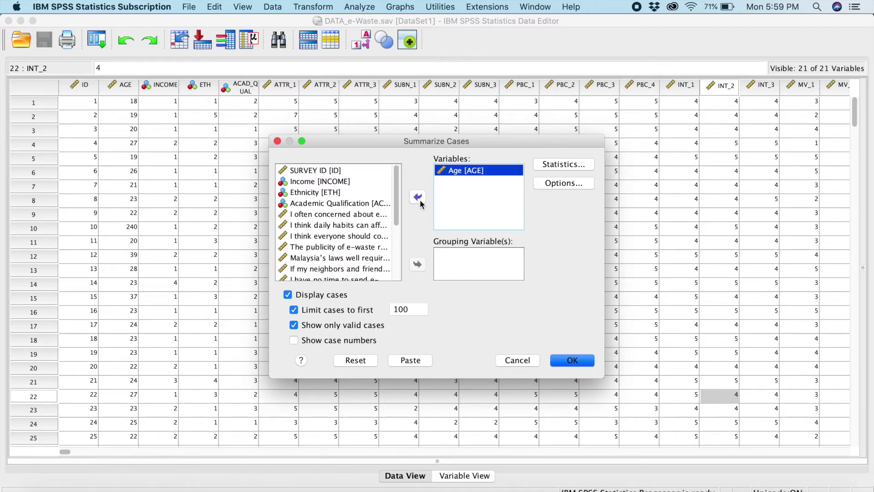
{"action": "left_click", "coordinate": [330, 194]}
{"action": "left_click", "coordinate": [415, 197]}
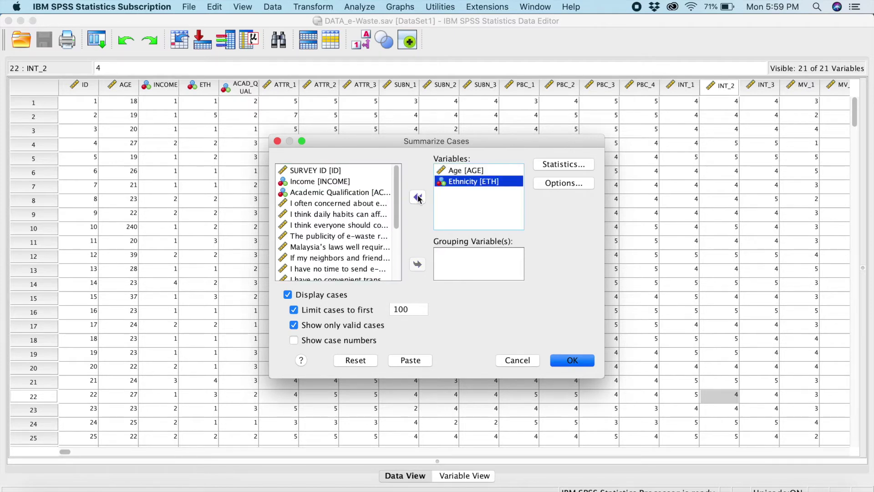
{"action": "left_click", "coordinate": [348, 204]}
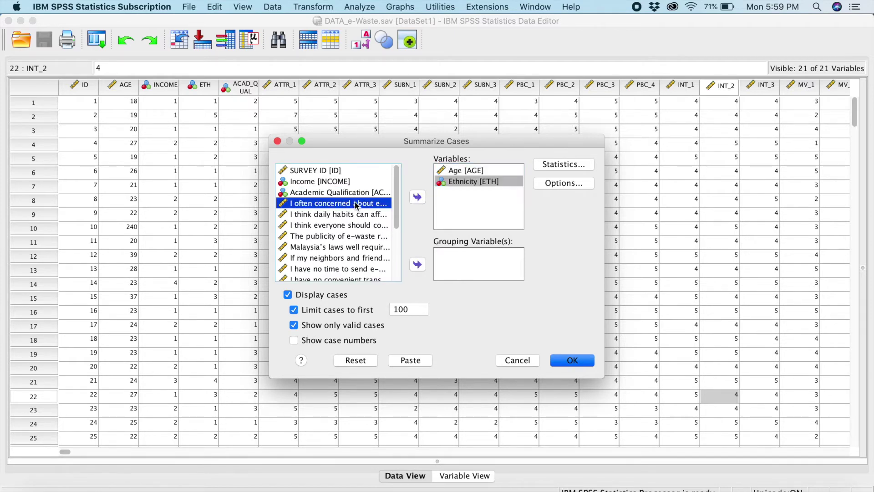
{"action": "left_click", "coordinate": [417, 198]}
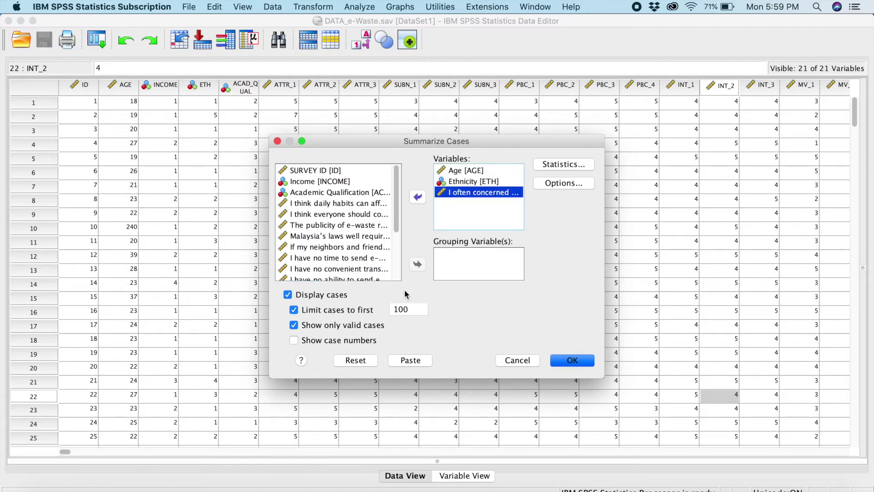
{"action": "left_click", "coordinate": [294, 311]}
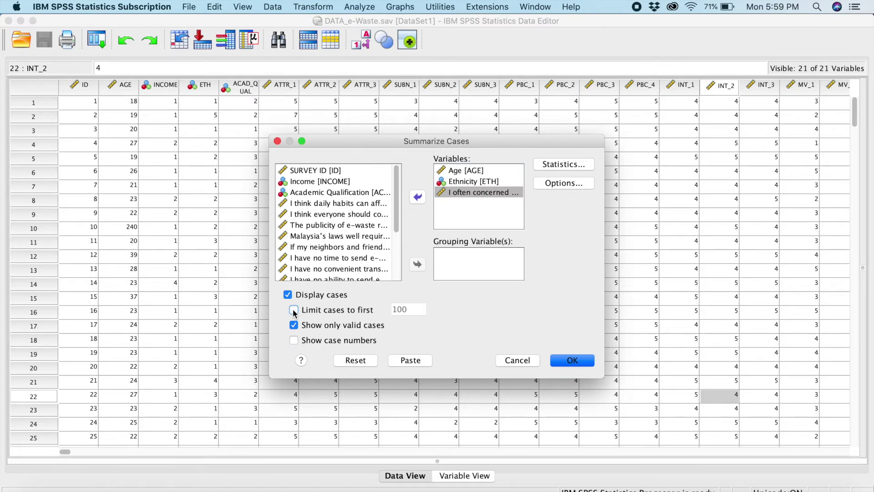
{"action": "left_click", "coordinate": [572, 360]}
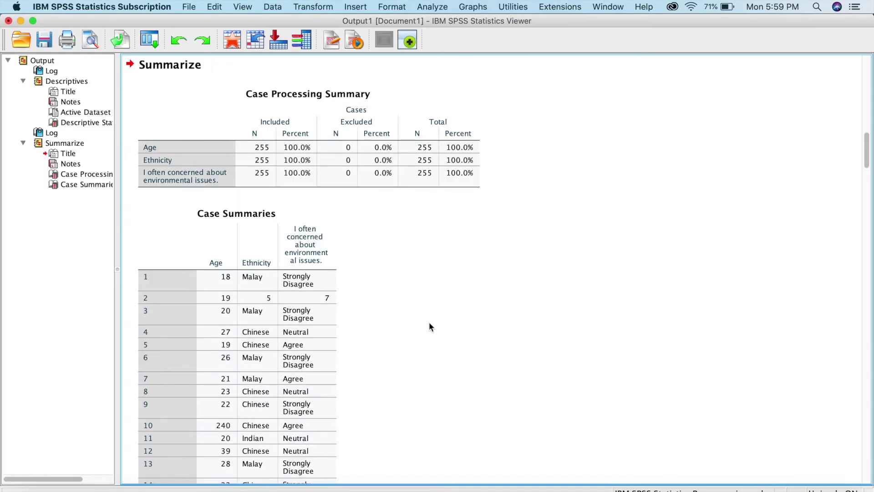
{"action": "scroll", "coordinate": [429, 322], "scroll_direction": "down", "scroll_amount": 5}
{"action": "left_click", "coordinate": [157, 146]}
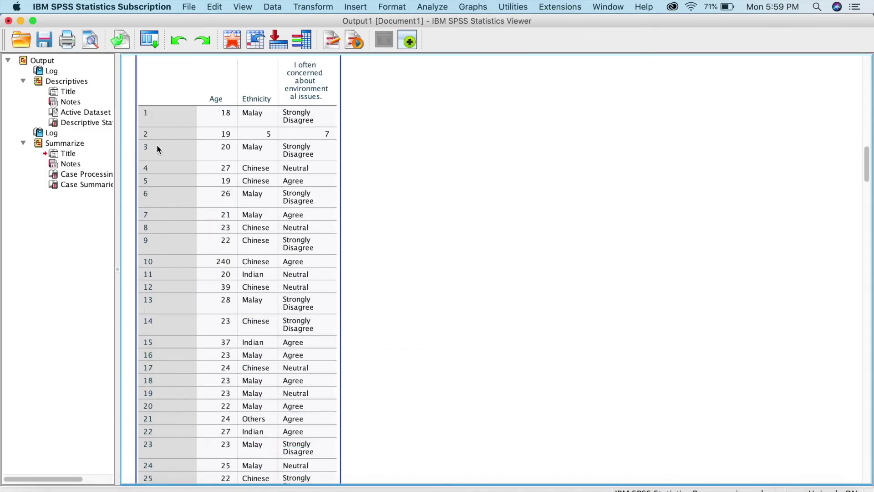
{"action": "scroll", "coordinate": [181, 202], "scroll_direction": "up", "scroll_amount": 2}
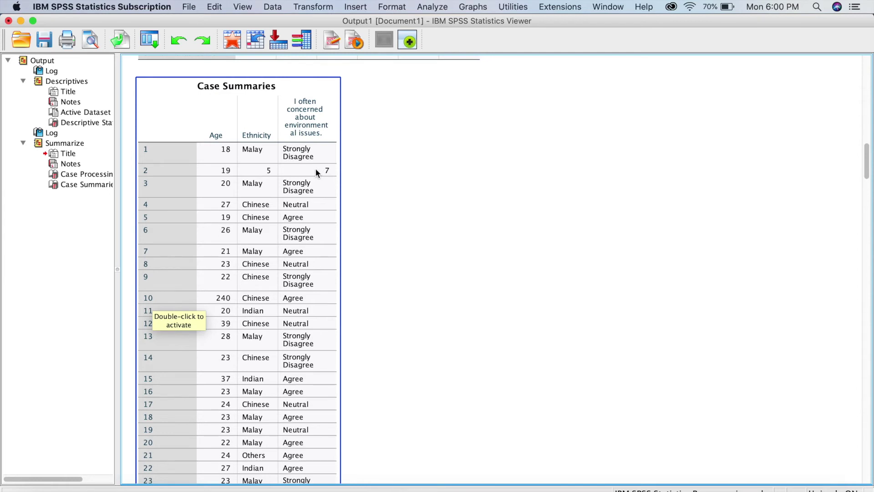
{"action": "left_click", "coordinate": [283, 68]}
{"action": "left_click", "coordinate": [236, 193]}
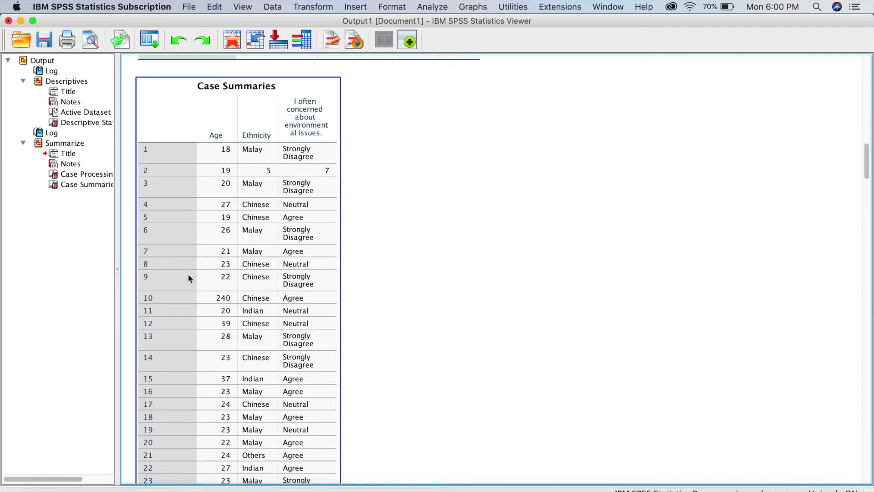
In the data grid, change case 2's ethnicity to 4 and its ATTR_1 to 5.
{"action": "left_click", "coordinate": [219, 69]}
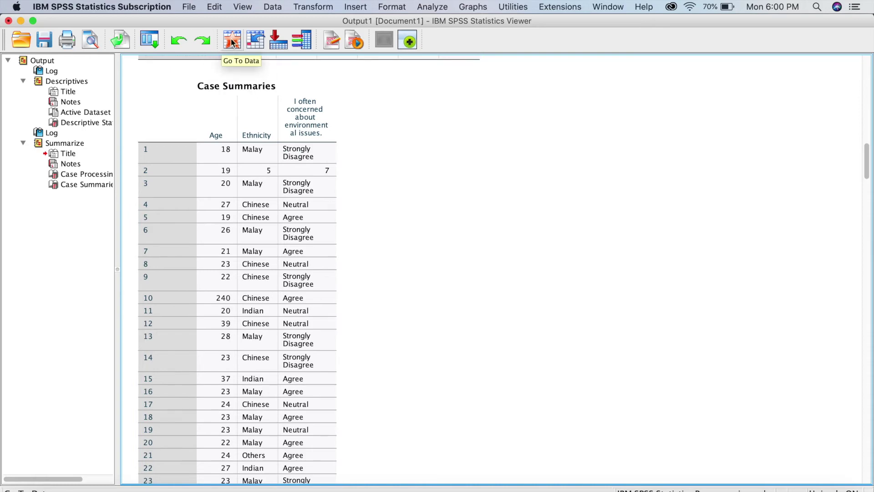
{"action": "left_click", "coordinate": [233, 43]}
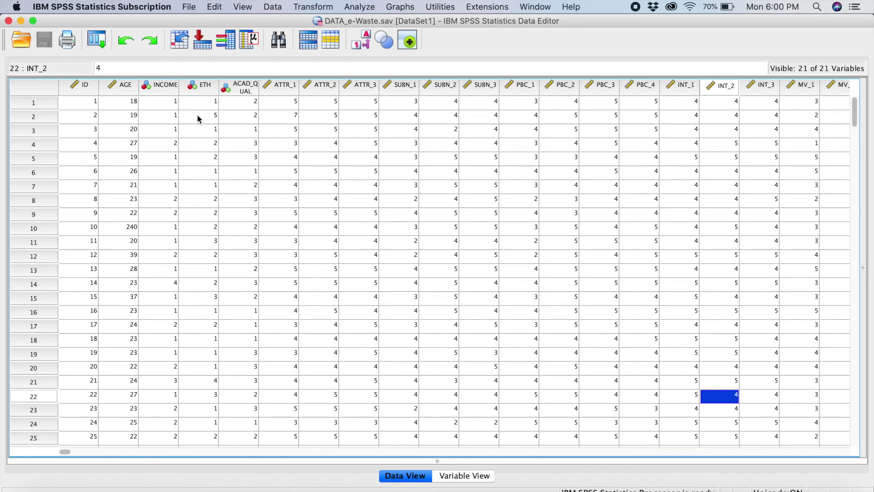
{"action": "left_click", "coordinate": [214, 118]}
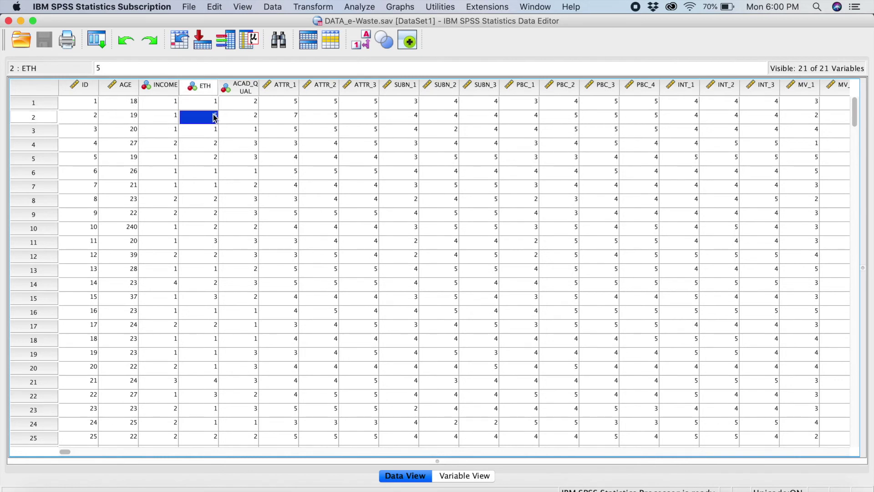
{"action": "type", "text": "4"}
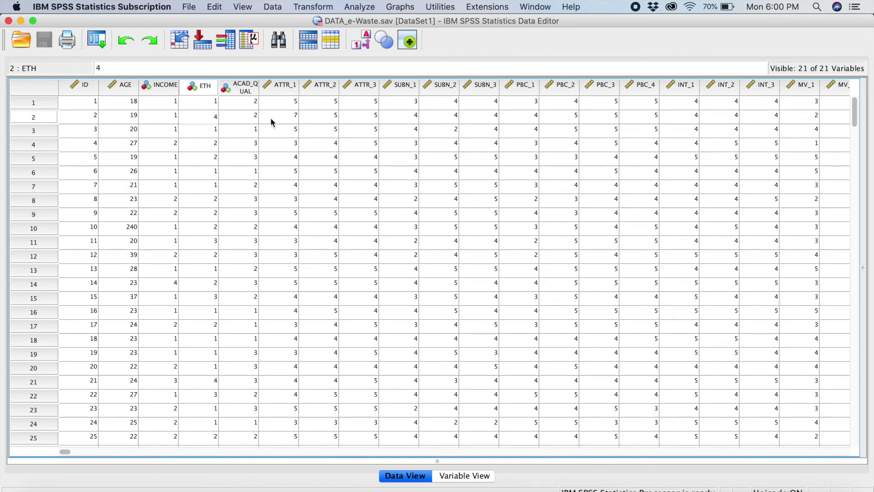
{"action": "left_click", "coordinate": [294, 119]}
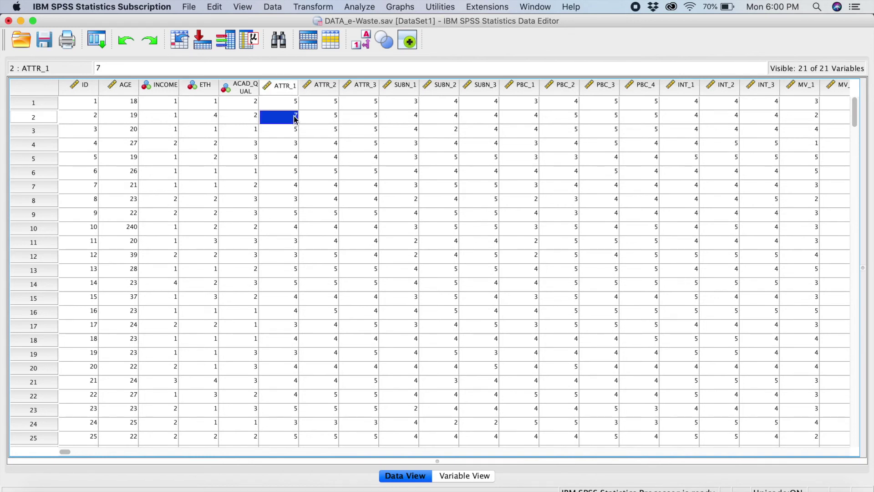
{"action": "type", "text": "5"}
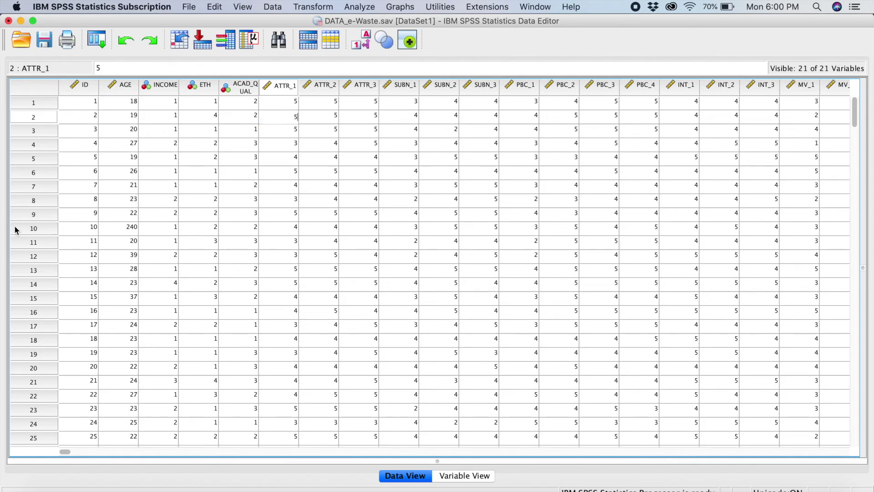
Correct case 10's age from 240 to 24 and save the dataset.
{"action": "left_click", "coordinate": [133, 228]}
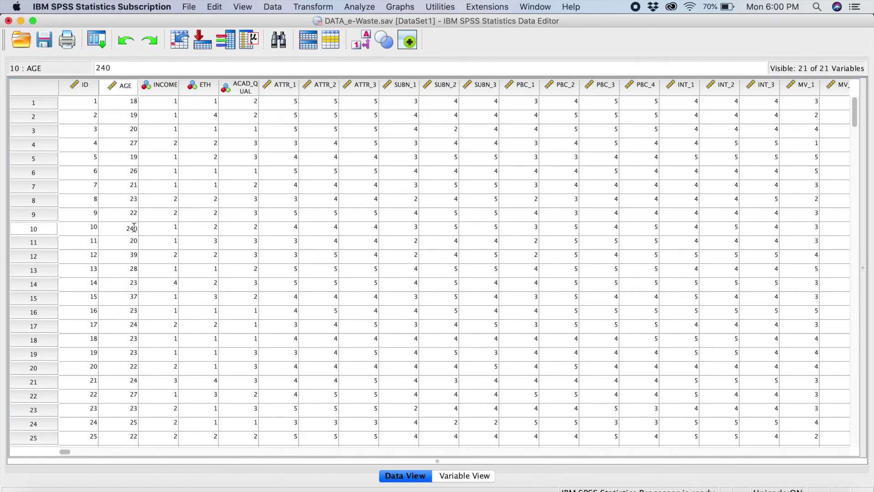
{"action": "left_click_drag", "start_coordinate": [134, 228], "coordinate": [141, 232]}
{"action": "key", "text": "BackSpace"}
{"action": "left_click", "coordinate": [45, 42]}
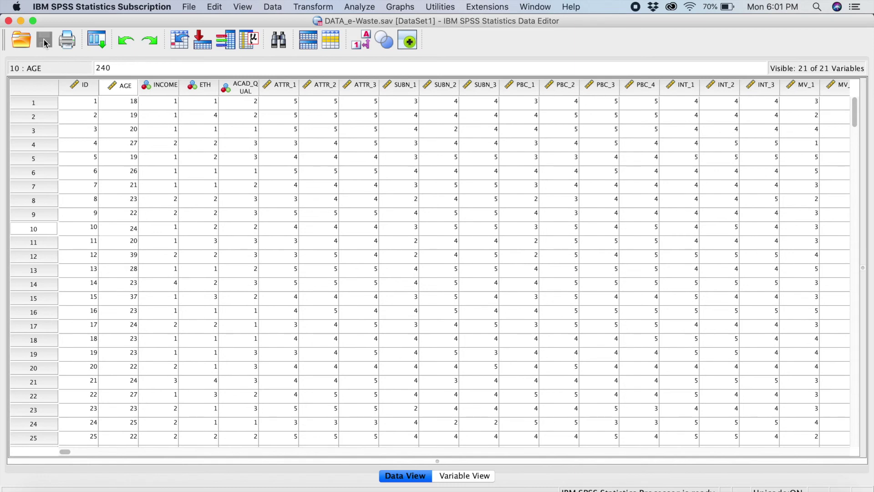
{"action": "left_click", "coordinate": [356, 8]}
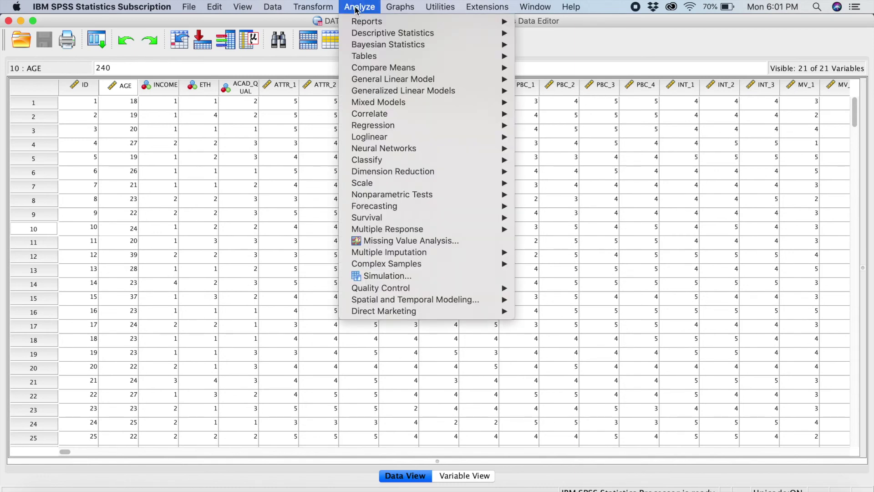
{"action": "mouse_move", "coordinate": [364, 33]}
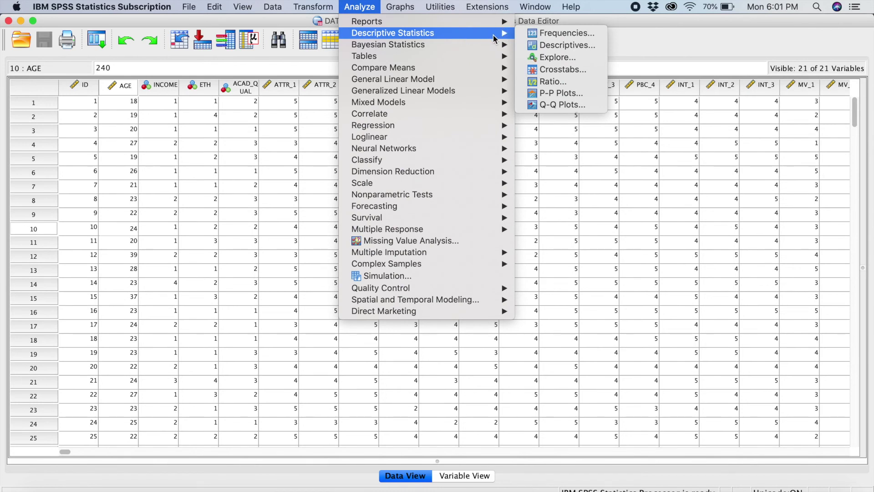
{"action": "left_click", "coordinate": [536, 48]}
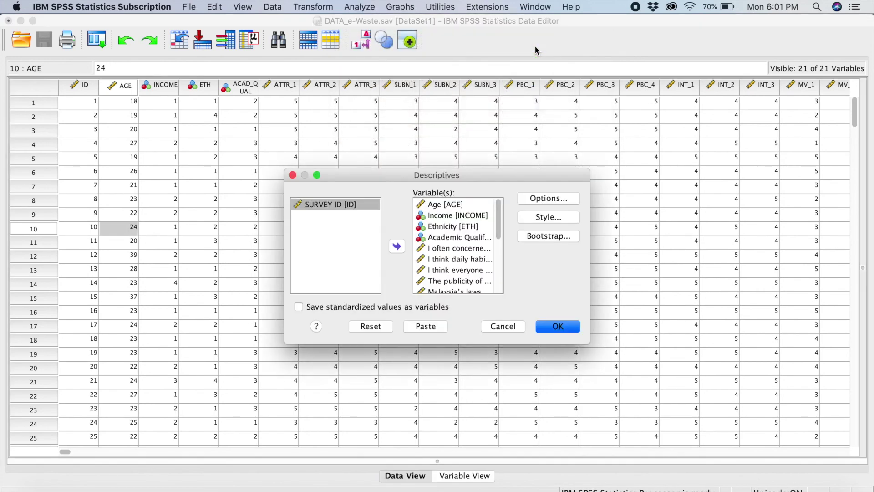
{"action": "left_click", "coordinate": [374, 328]}
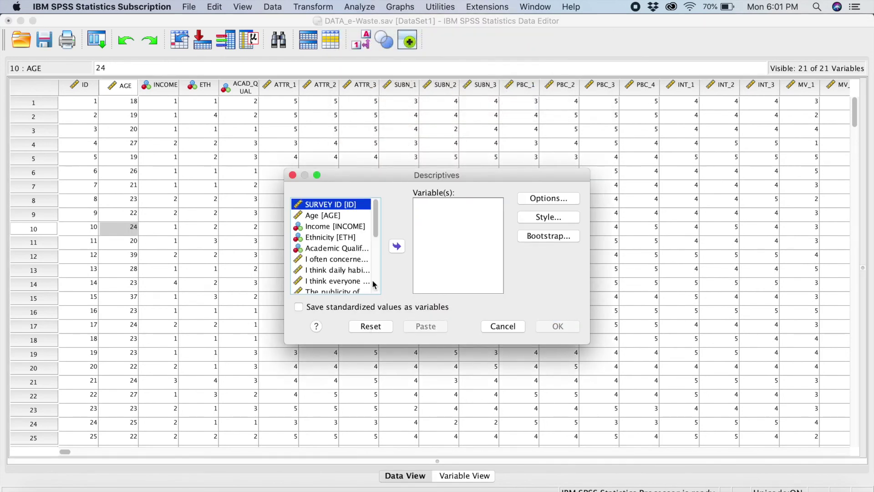
{"action": "scroll", "coordinate": [344, 276], "scroll_direction": "down", "scroll_amount": 3}
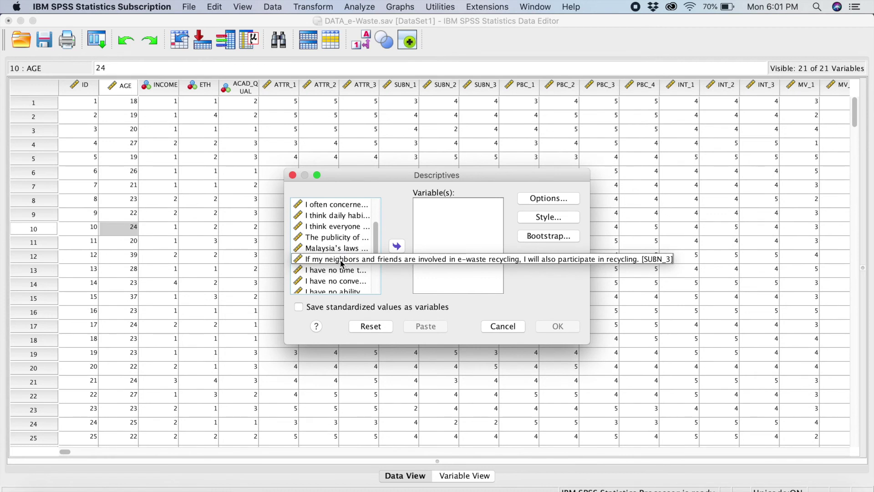
{"action": "left_click", "coordinate": [504, 327]}
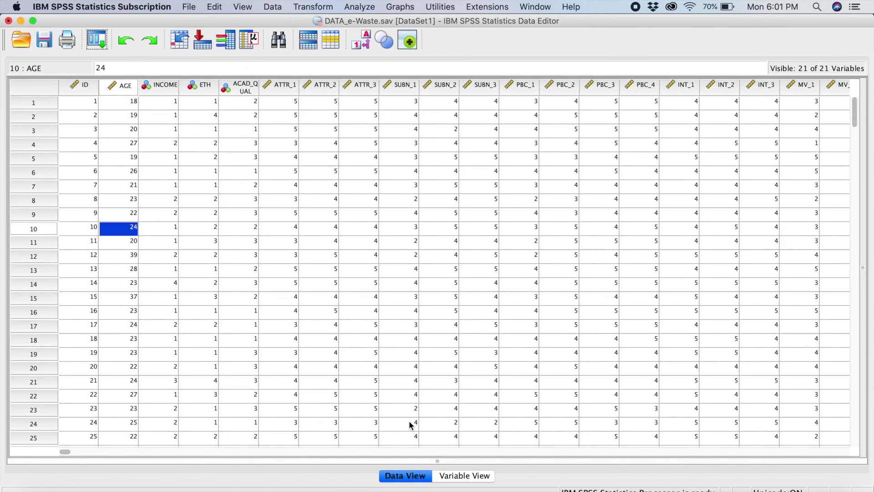
From Variable View, set Edit > Options to display variable names in lists and accept the reset warning.
{"action": "left_click", "coordinate": [468, 476]}
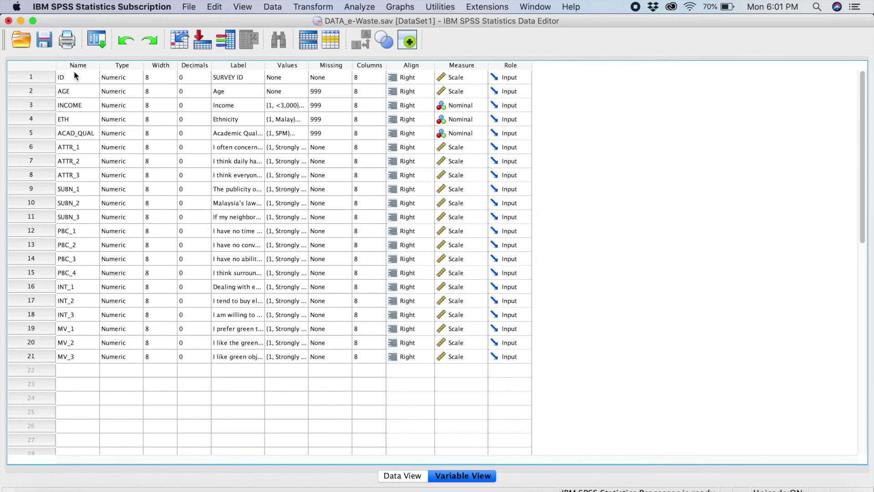
{"action": "left_click", "coordinate": [214, 8]}
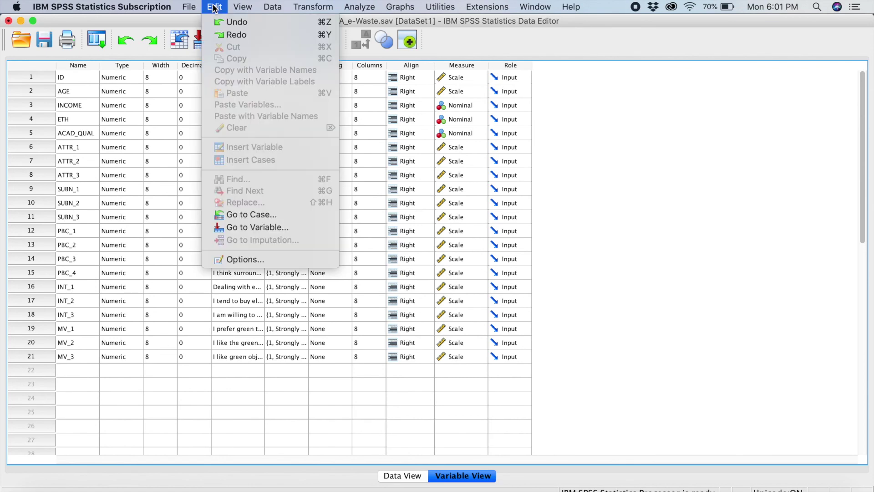
{"action": "left_click", "coordinate": [239, 261]}
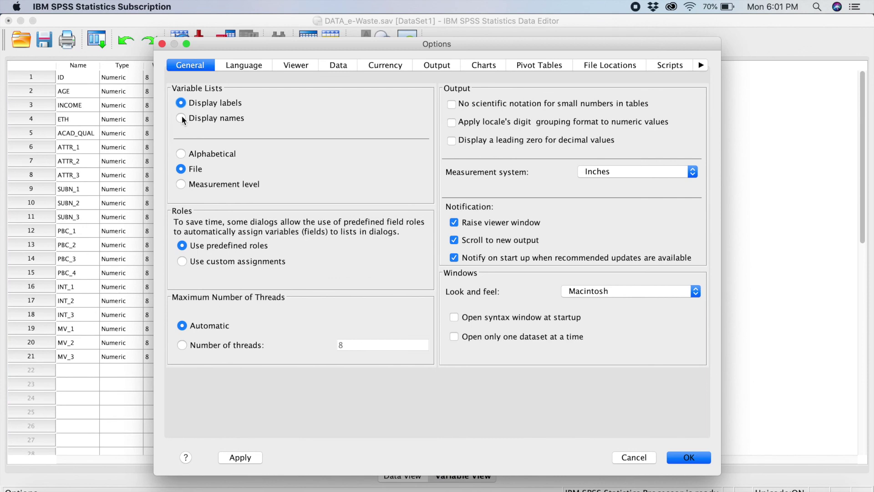
{"action": "left_click", "coordinate": [686, 459]}
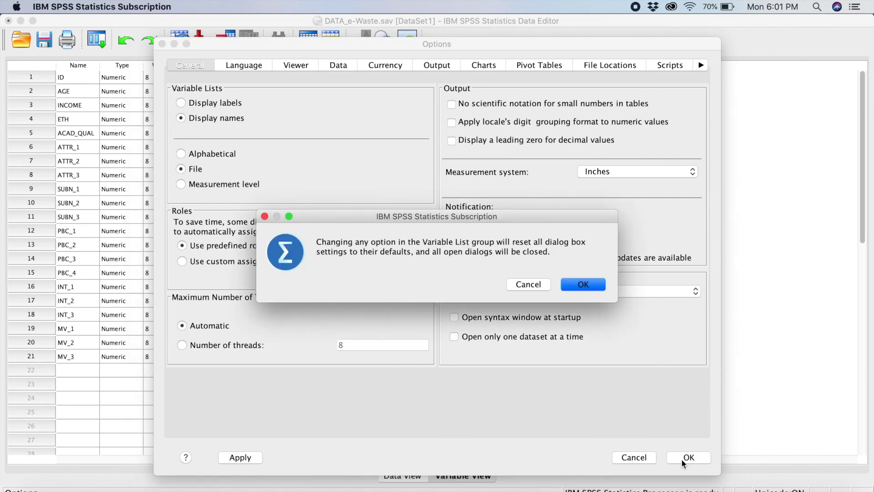
{"action": "left_click", "coordinate": [594, 285]}
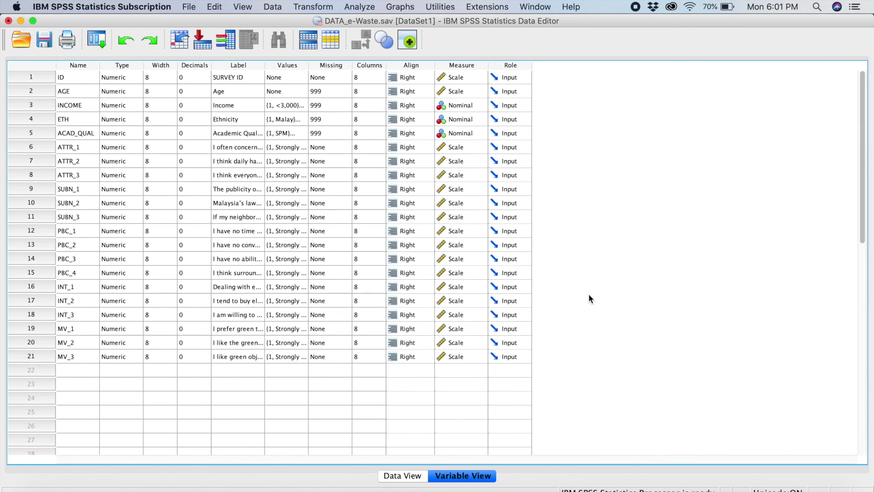
Reopen Descriptives, now listing short names like AGE and ETH, and select SUBN_2.
{"action": "left_click", "coordinate": [360, 6]}
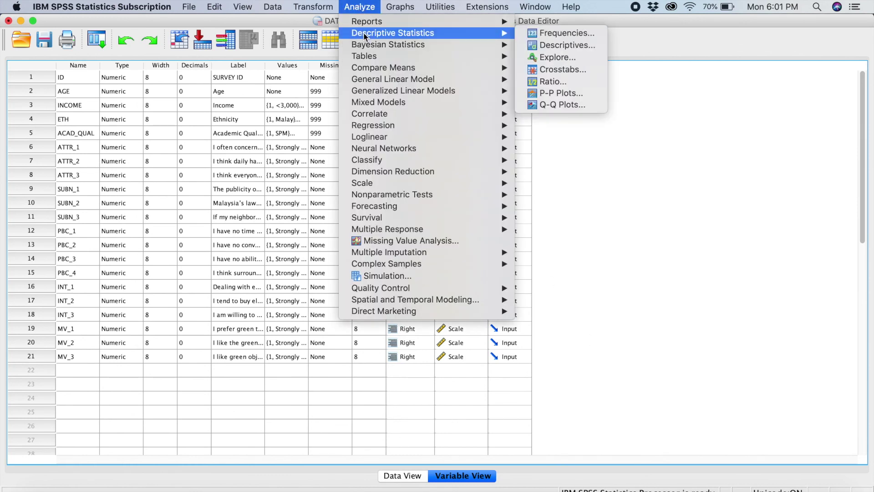
{"action": "left_click", "coordinate": [554, 45]}
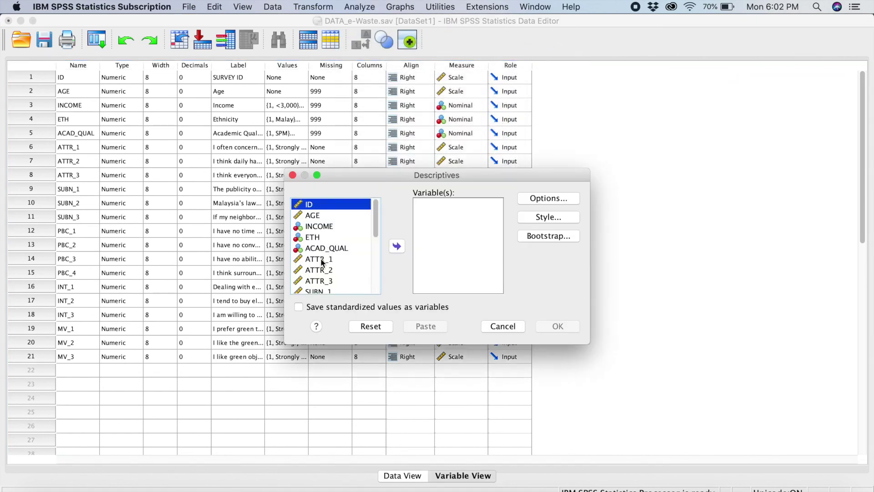
{"action": "scroll", "coordinate": [322, 263], "scroll_direction": "down", "scroll_amount": 3}
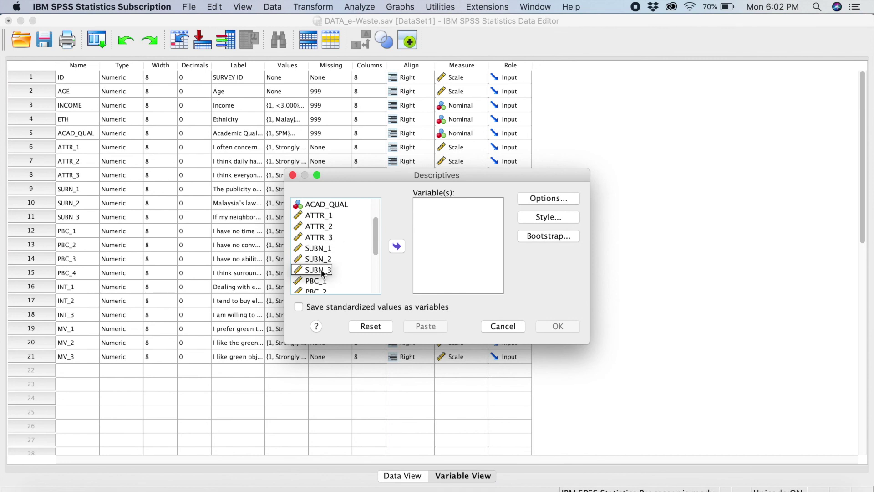
{"action": "left_click", "coordinate": [331, 264]}
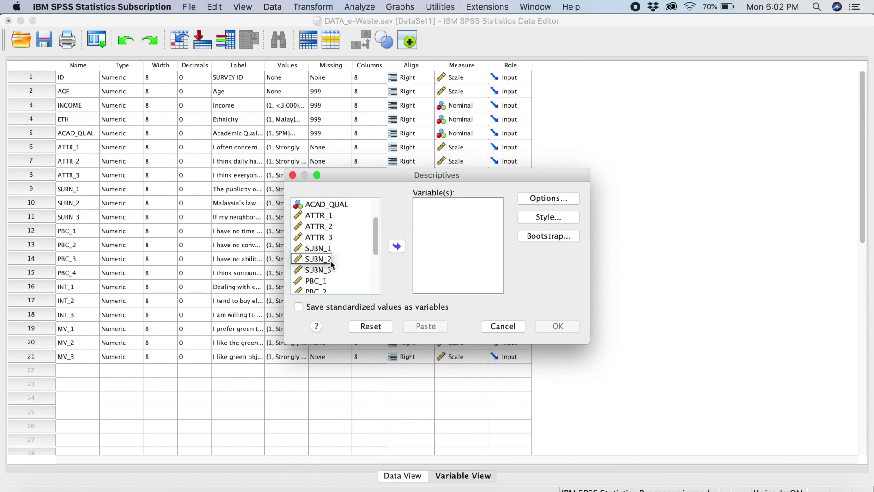